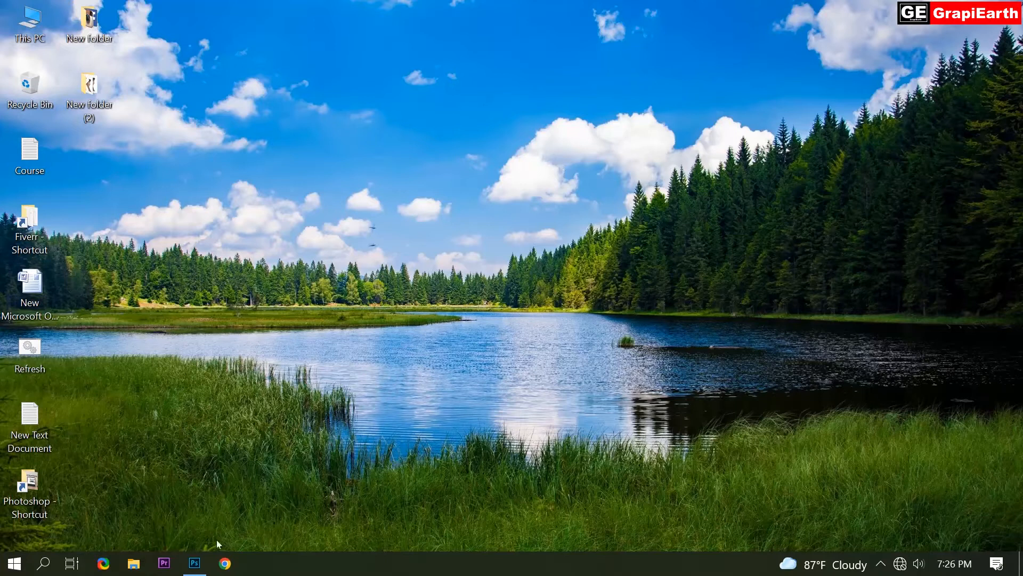
Open Photoshop and start a new document, naming it Letter Portrait
left_click(201, 570)
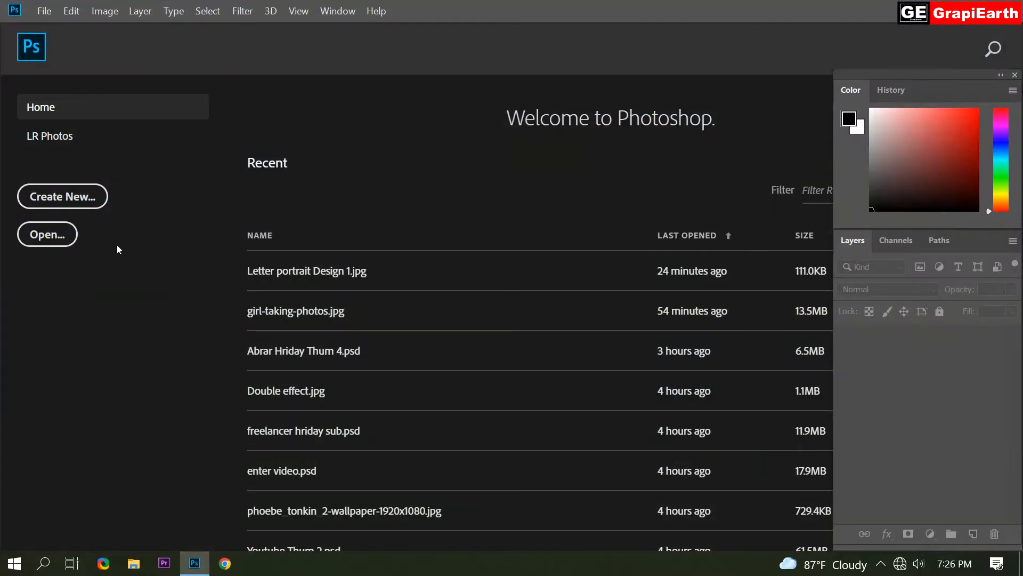
left_click(52, 192)
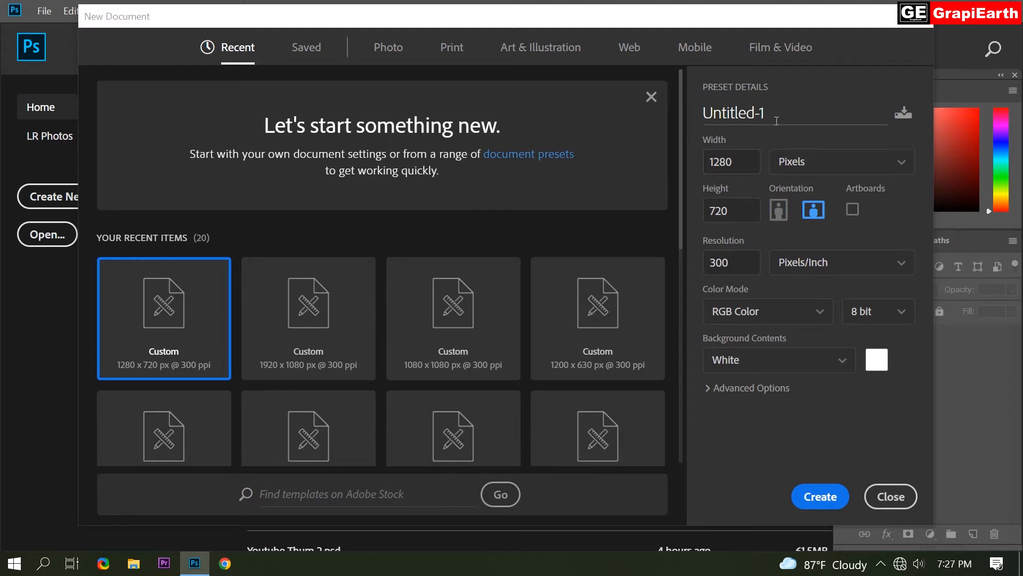
left_click_drag(772, 111, 696, 114)
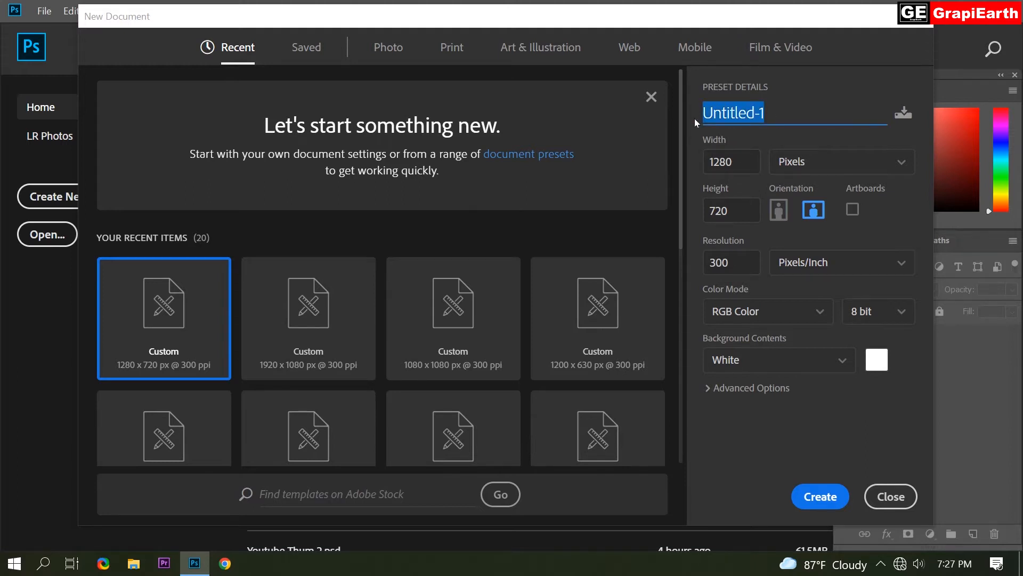
key("BackSpace")
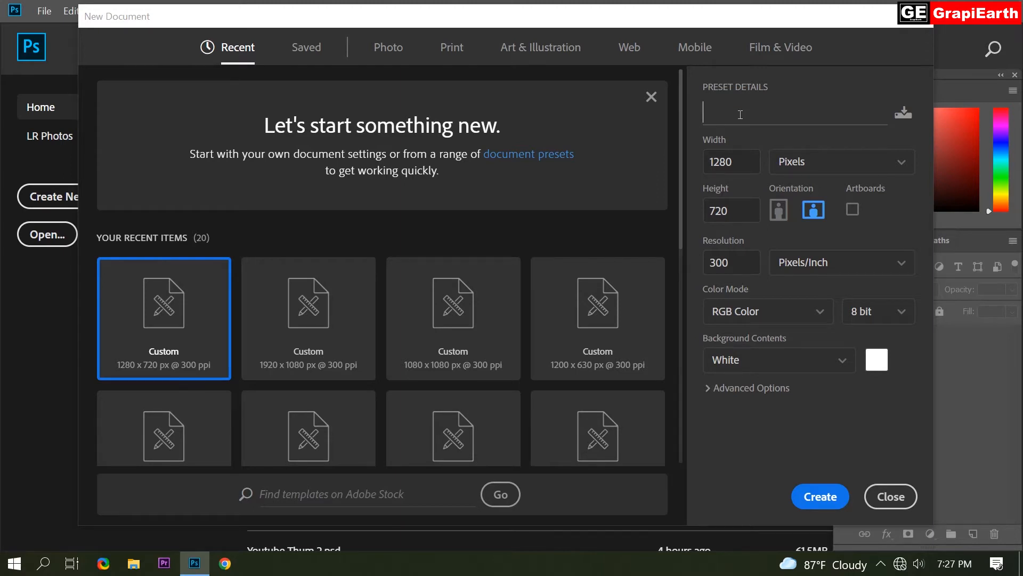
type("Letter Portrait")
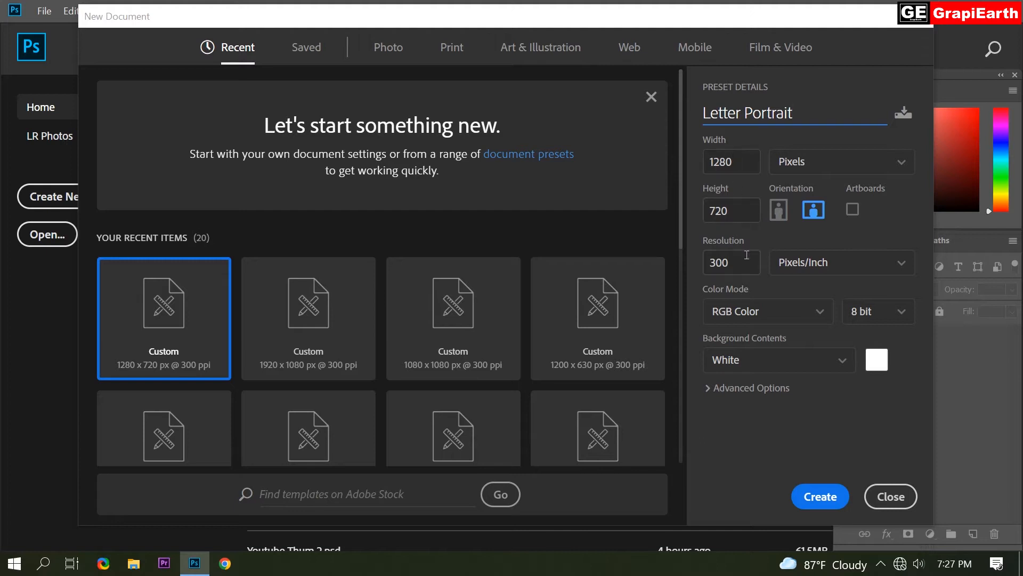
Set the resolution to 72 pixels/inch, keep RGB Color mode, and create the 1280 x 720 document
left_click_drag(734, 263, 711, 267)
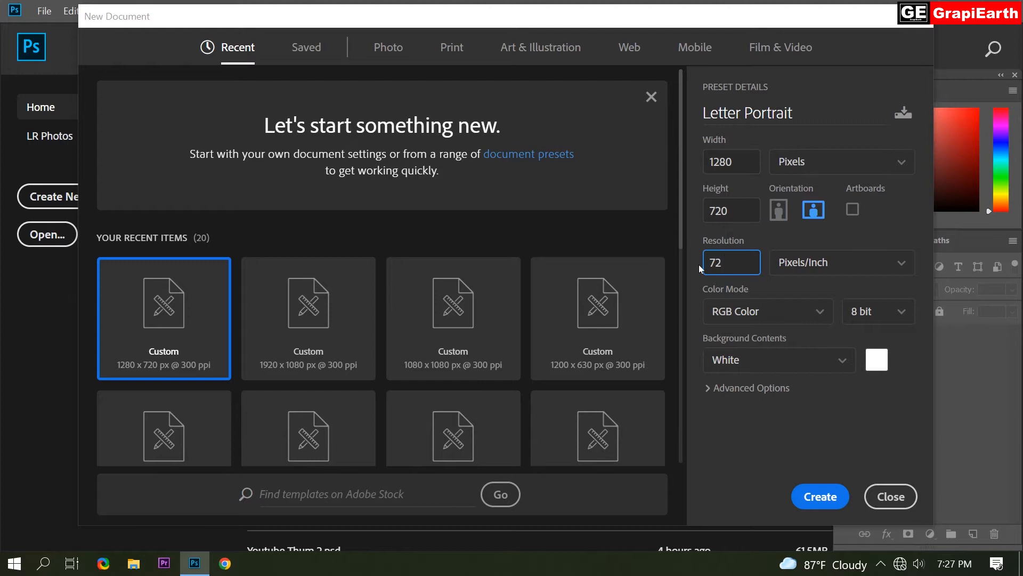
left_click(816, 312)
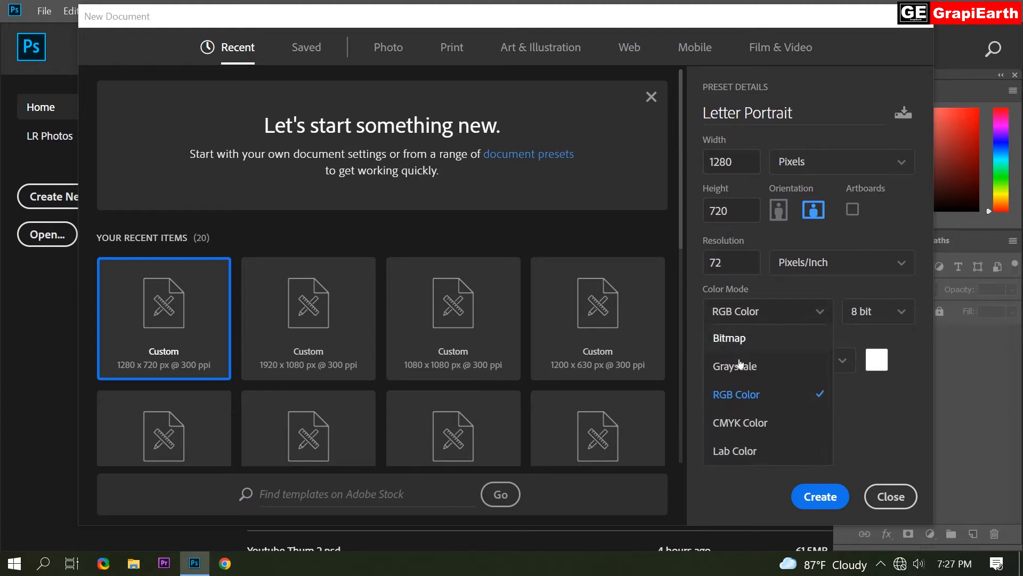
left_click(746, 396)
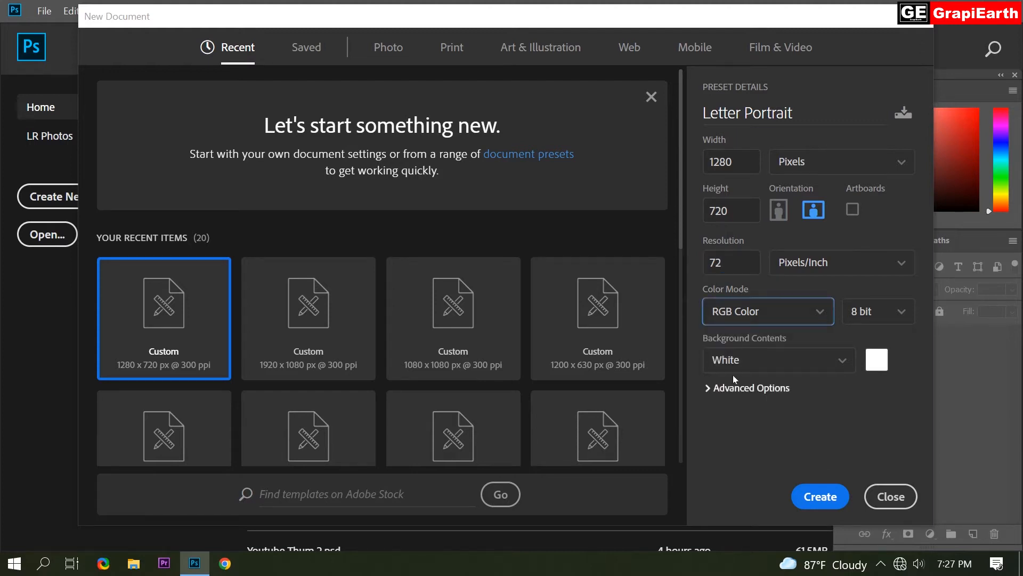
left_click(772, 465)
left_click(821, 496)
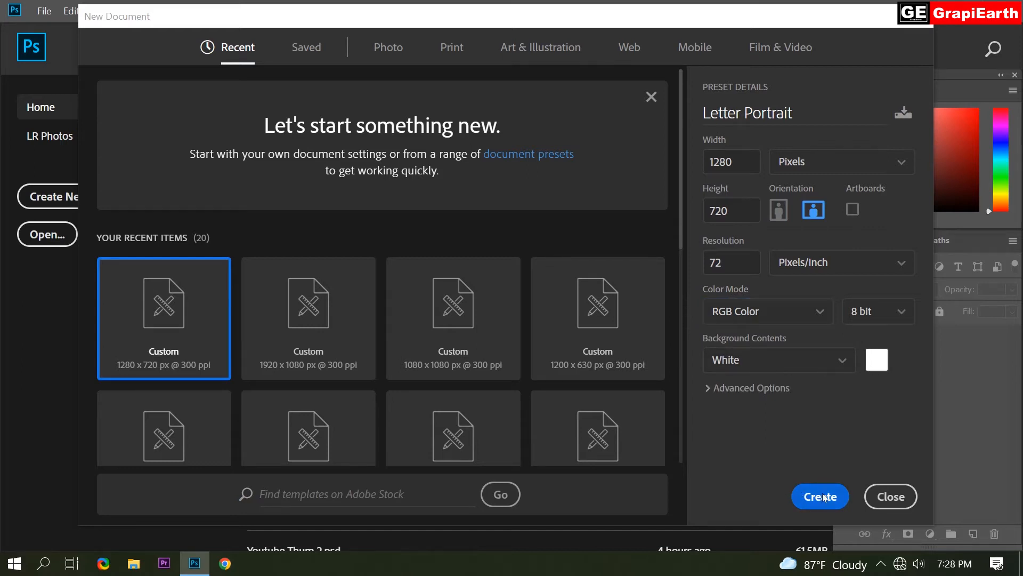
scroll(623, 265, "down", 1)
scroll(651, 145, "up", 1)
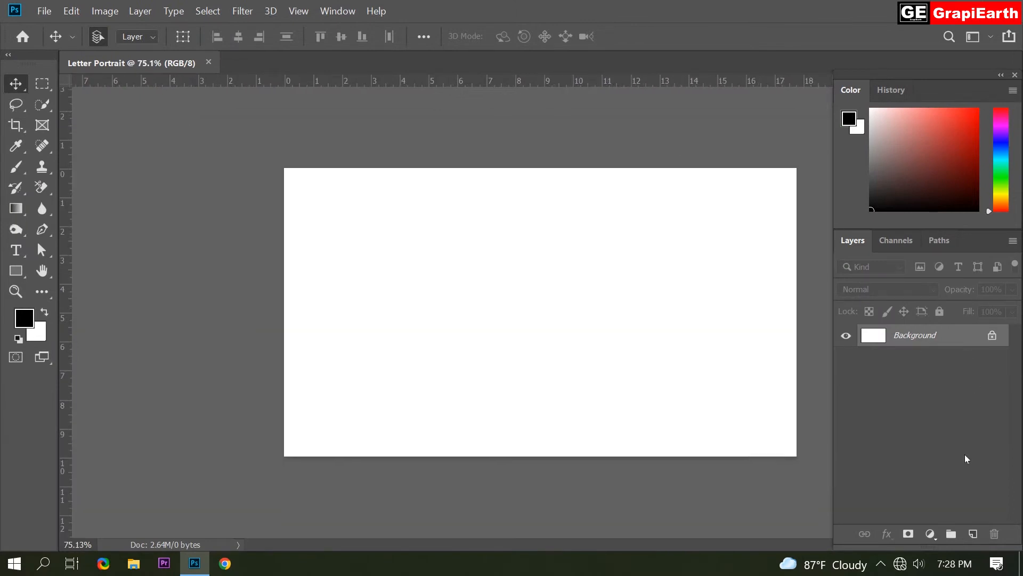
Add a new layer and type a bold Times New Roman 60 pt letter Z near the canvas centre
left_click(972, 535)
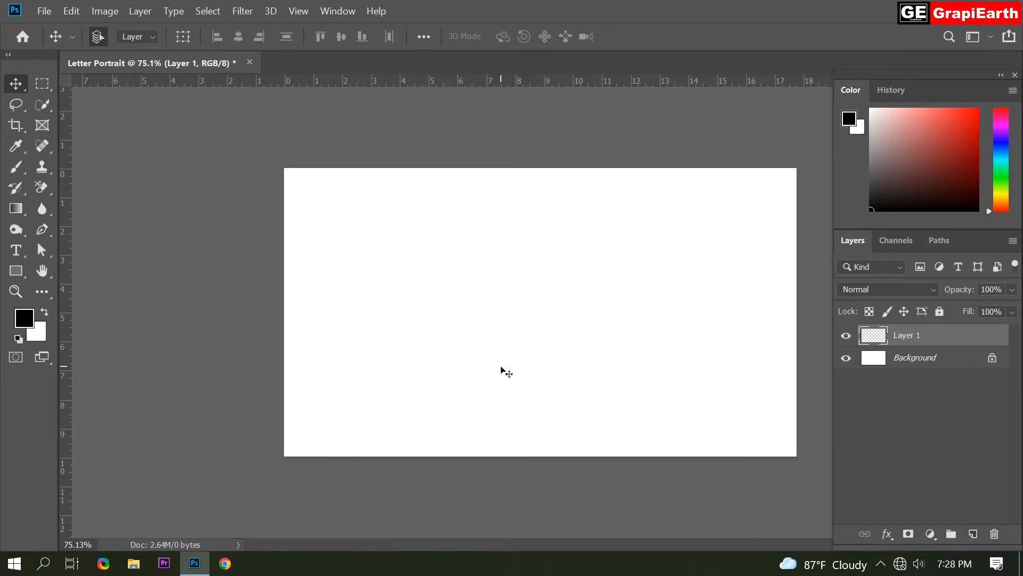
left_click(11, 250)
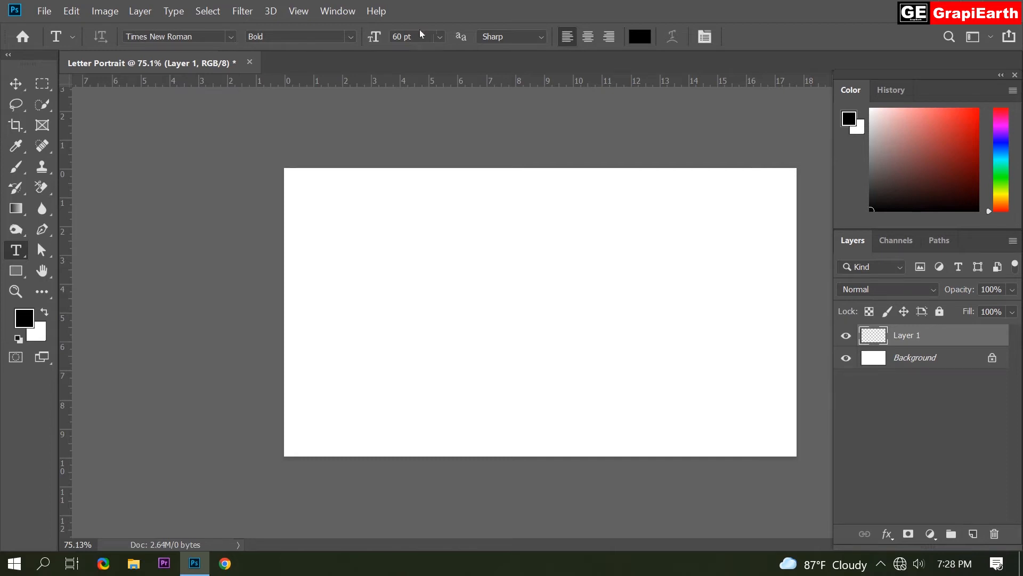
left_click(436, 37)
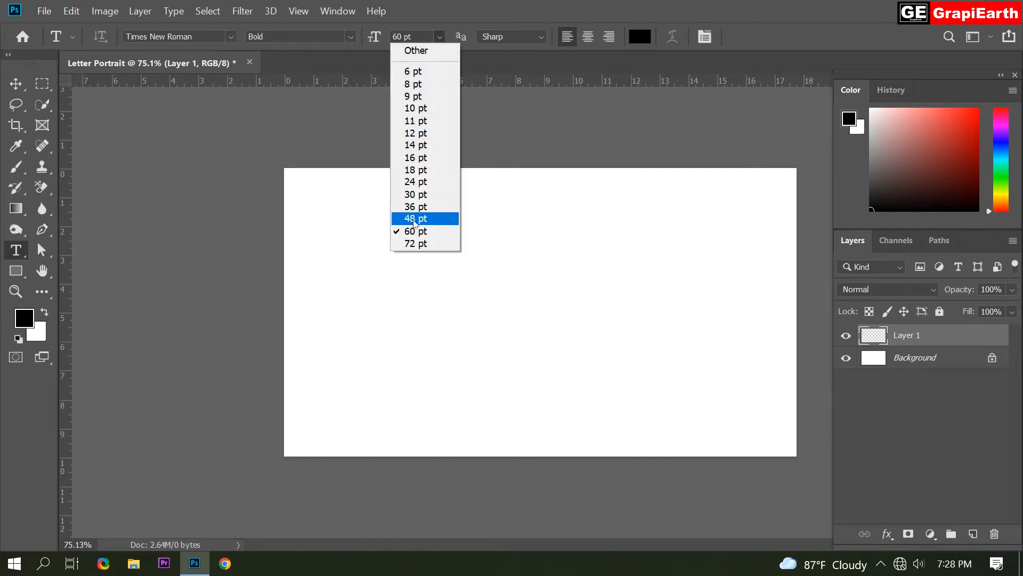
left_click(440, 35)
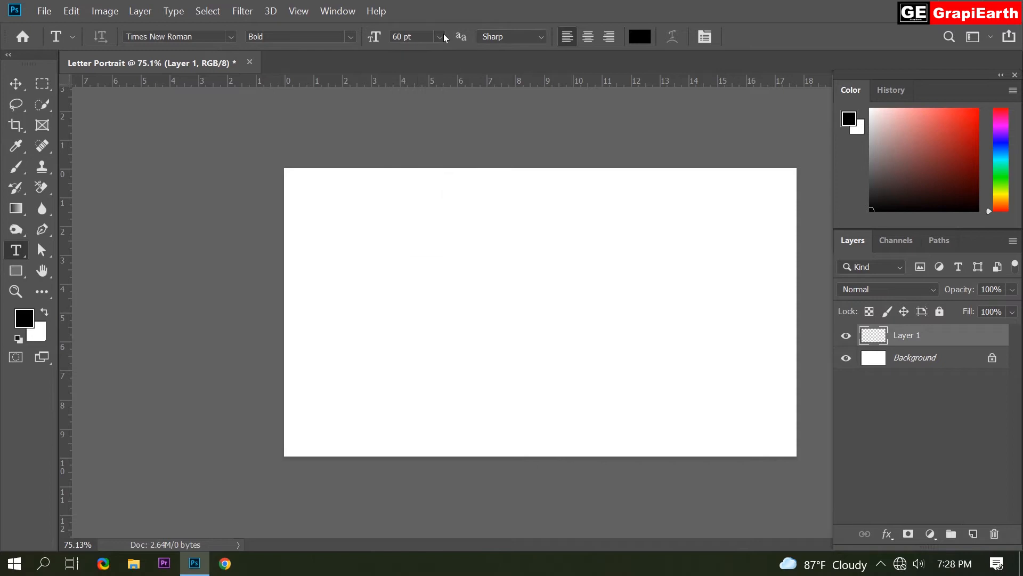
left_click(466, 322)
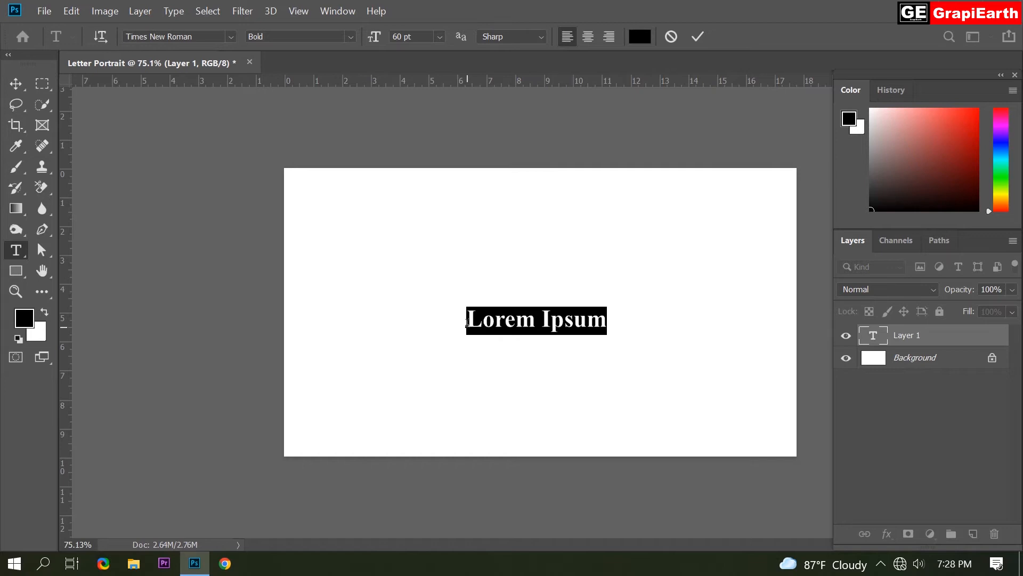
type("Z")
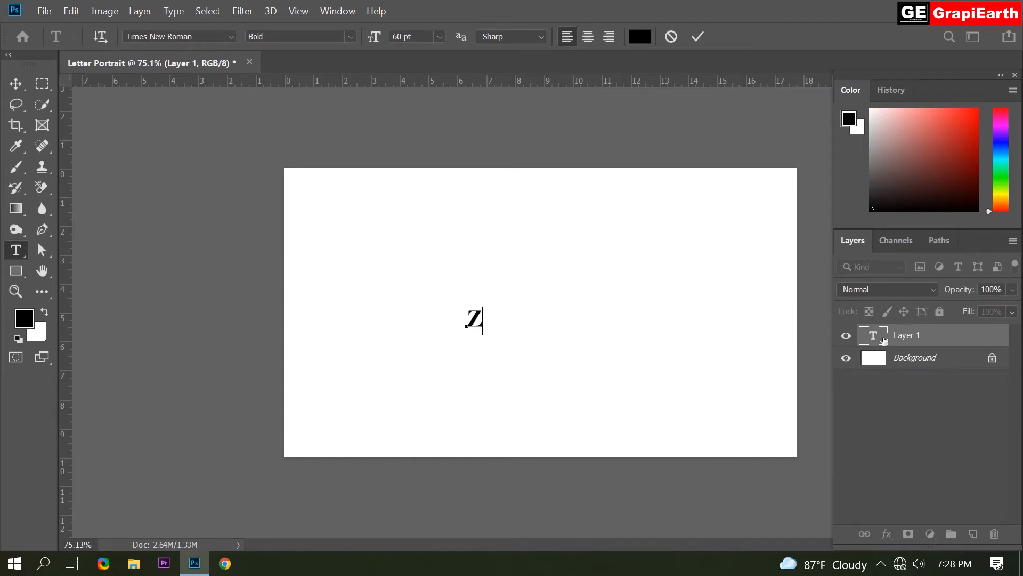
left_click(900, 329)
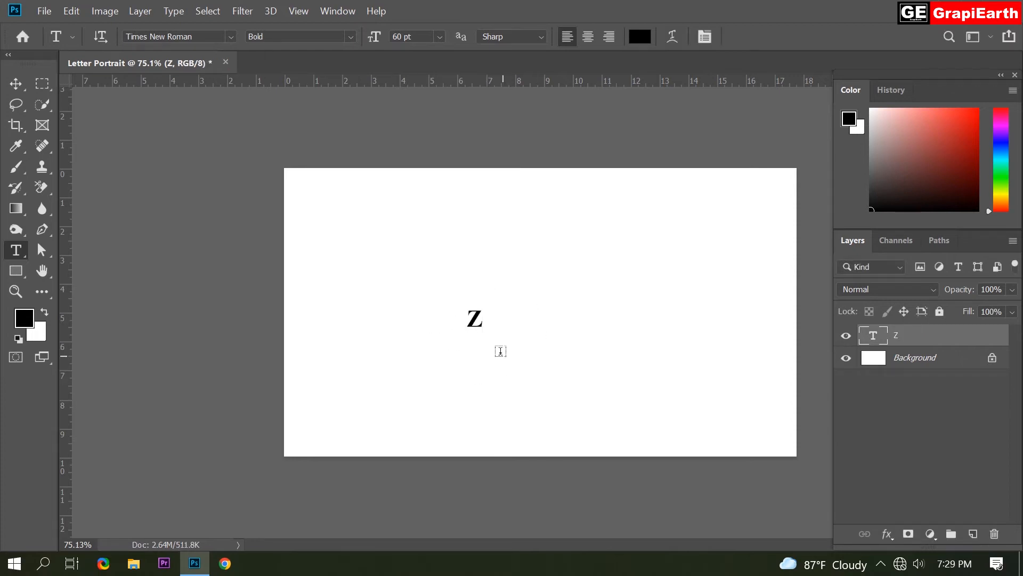
Enlarge the Z with Free Transform so it fills most of the canvas height, and commit it
key("ctrl+t")
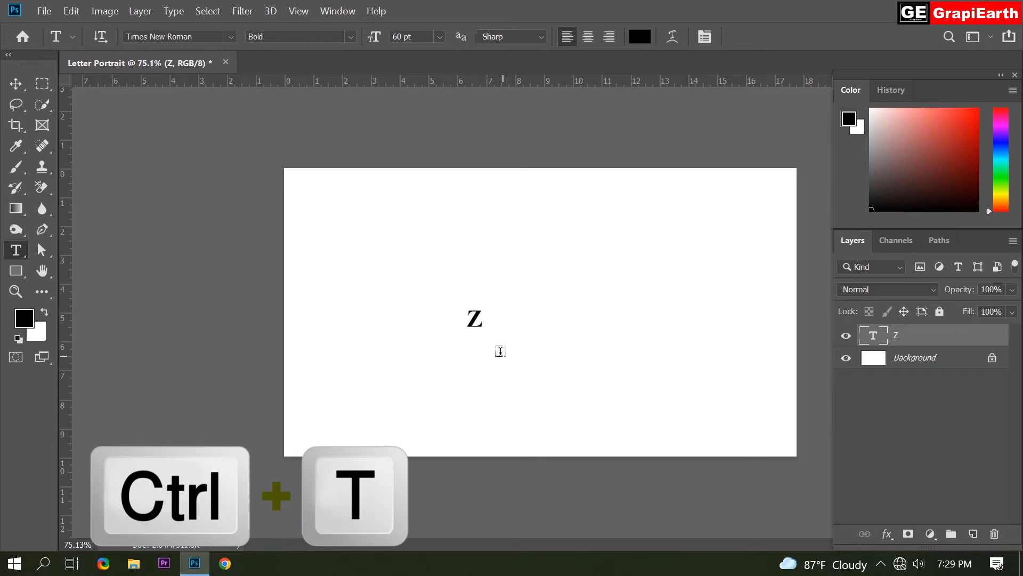
key("ctrl+t")
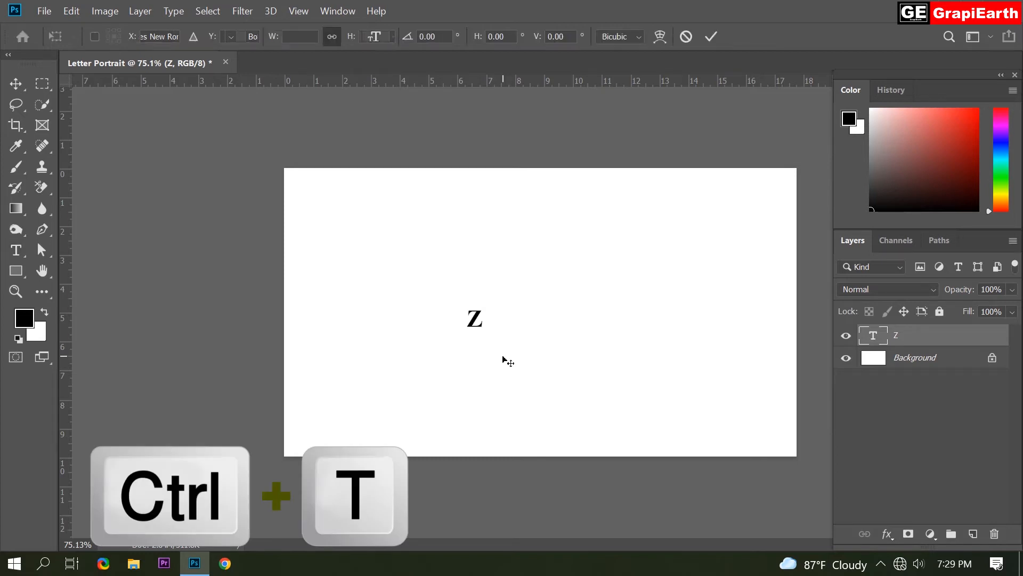
left_click_drag(481, 334, 587, 458)
left_click_drag(519, 365, 515, 274)
left_click_drag(550, 367, 653, 509)
left_click_drag(555, 332, 557, 316)
left_click_drag(547, 198, 548, 168)
left_click_drag(458, 326, 507, 345)
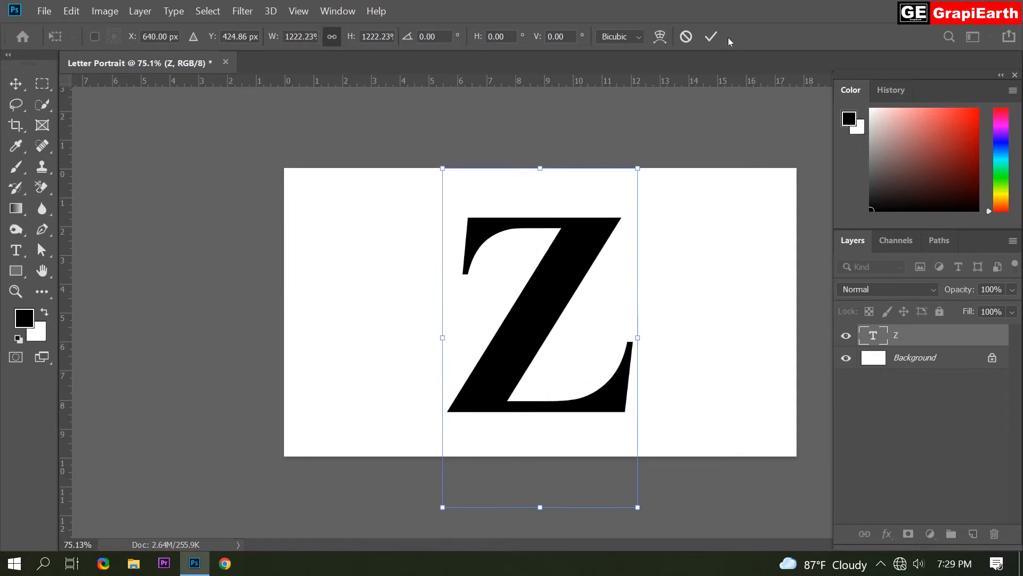
left_click(709, 33)
key("v")
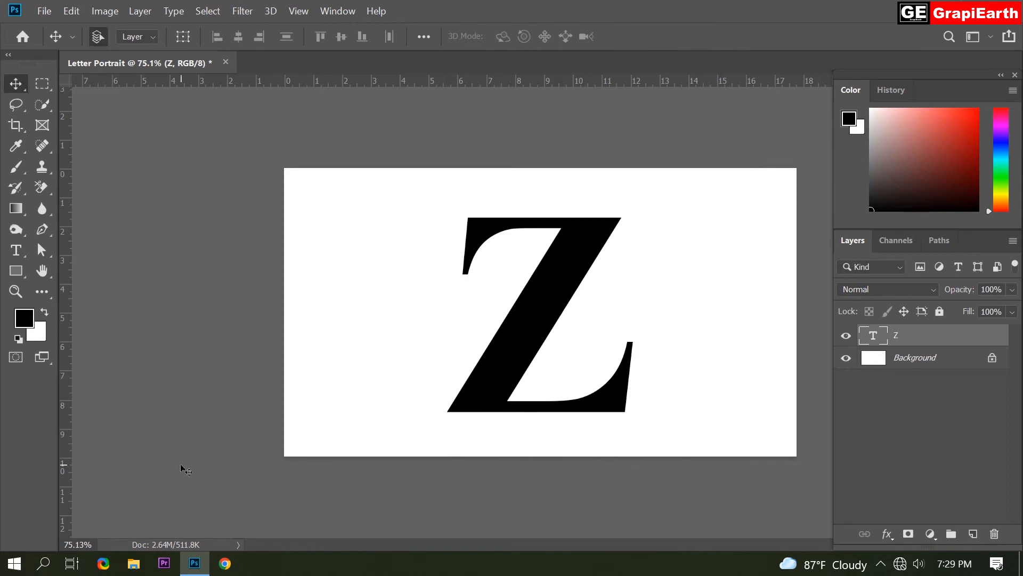
Drag the portrait photo from the desktop folder into the document as a placed layer
key("super+d")
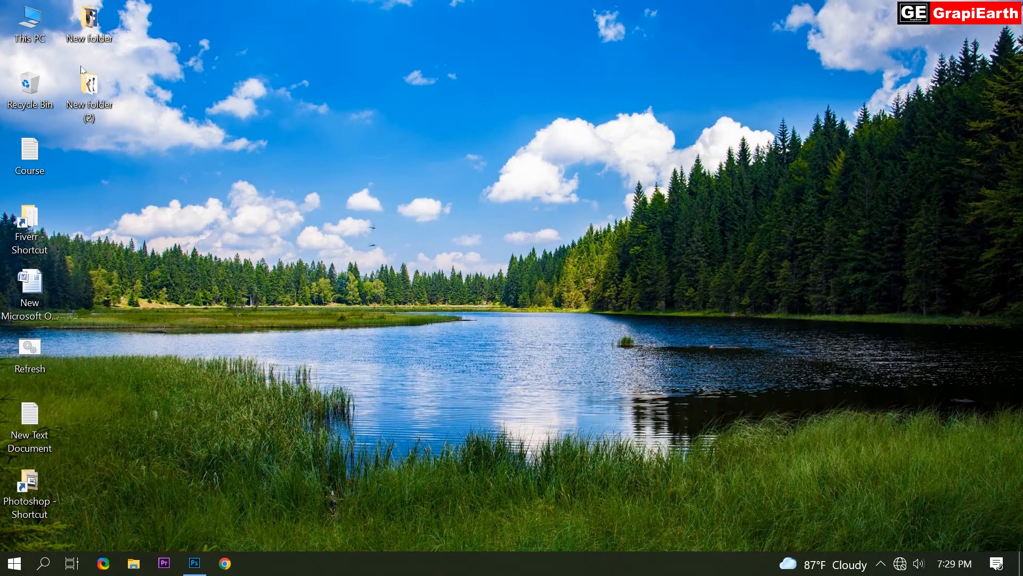
double_click(96, 105)
left_click_drag(724, 264, 507, 313)
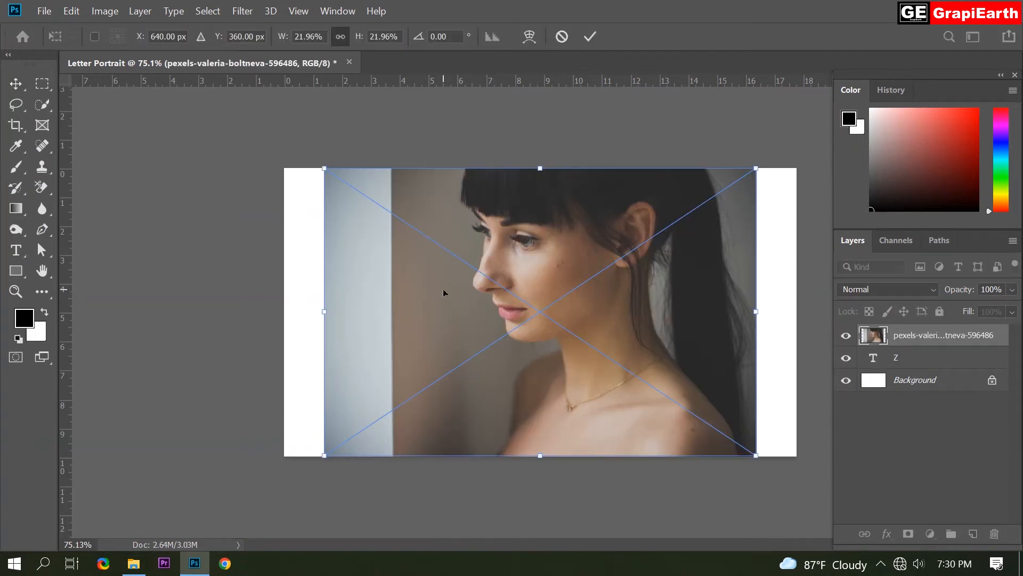
Flip the placed photo horizontally and shrink it, moving it over the Z
right_click(443, 293)
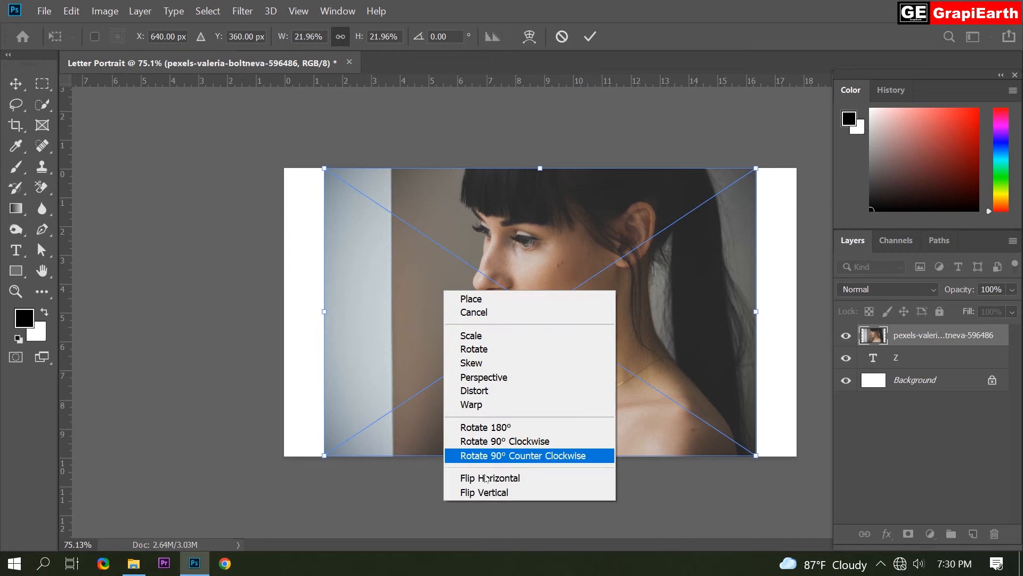
left_click(537, 482)
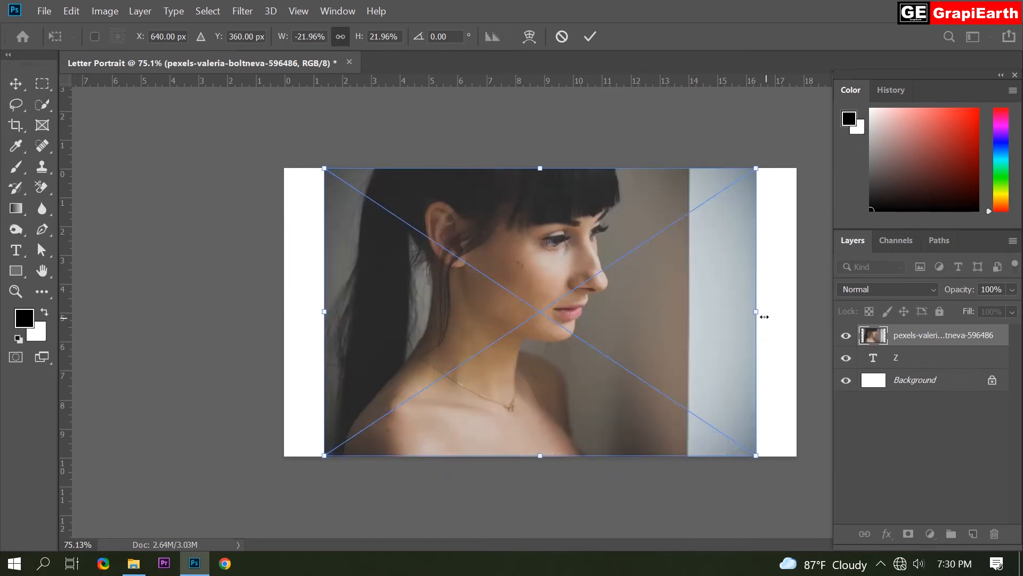
left_click_drag(757, 312, 580, 312)
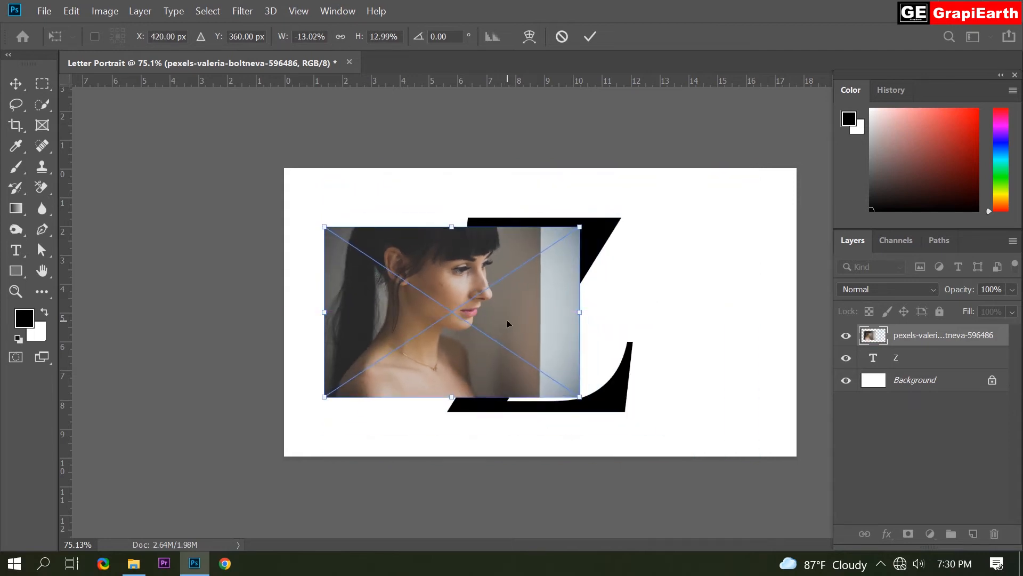
left_click_drag(515, 323, 604, 314)
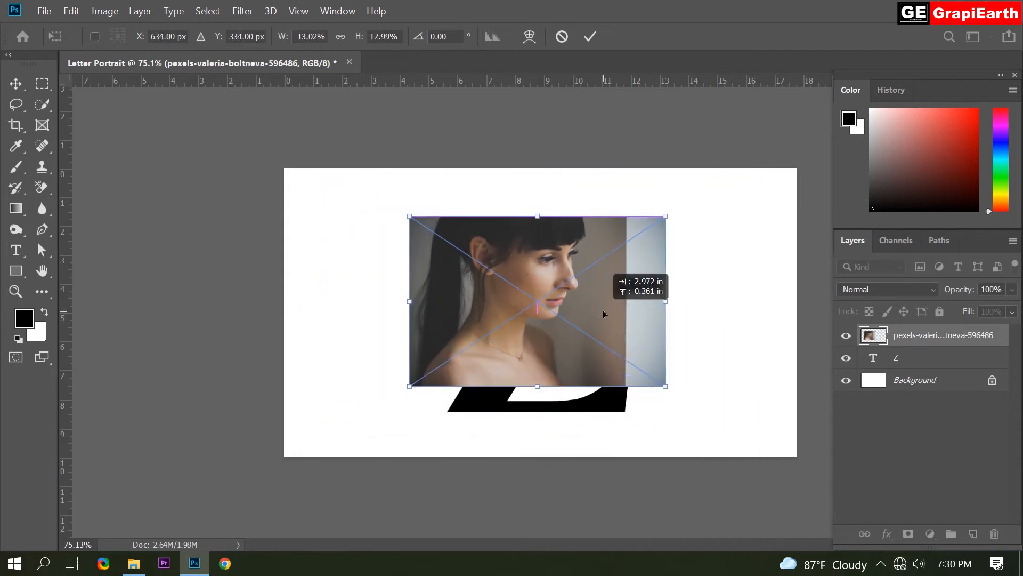
Lower the photo's opacity to 53% and scale it to cover the whole Z, then commit the placement
mouse_move(966, 290)
left_mouse_down()
mouse_move(949, 290)
mouse_move(961, 291)
left_mouse_up()
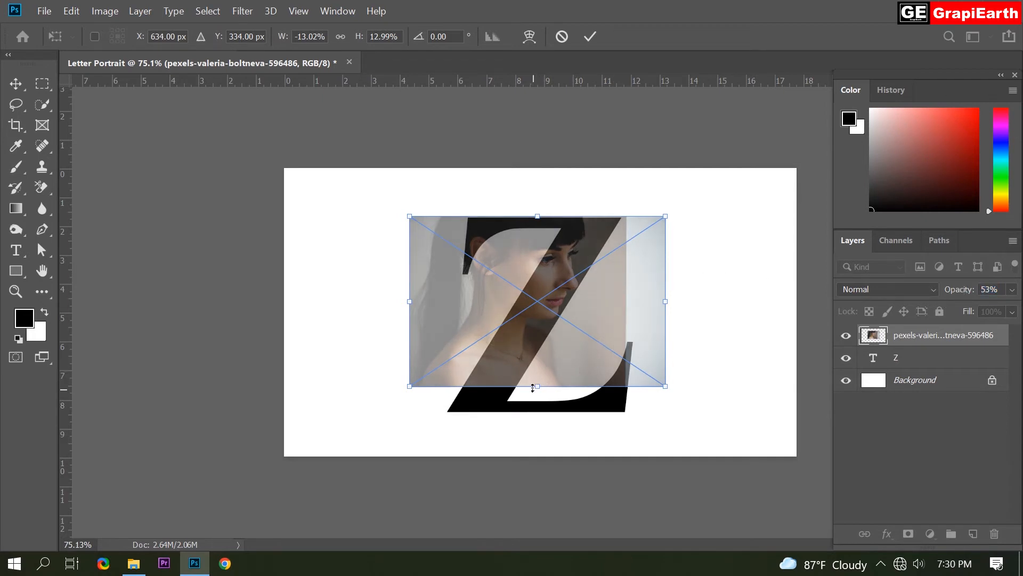
left_click_drag(537, 387, 565, 379)
left_click_drag(638, 369, 627, 370)
left_click_drag(558, 415, 565, 427)
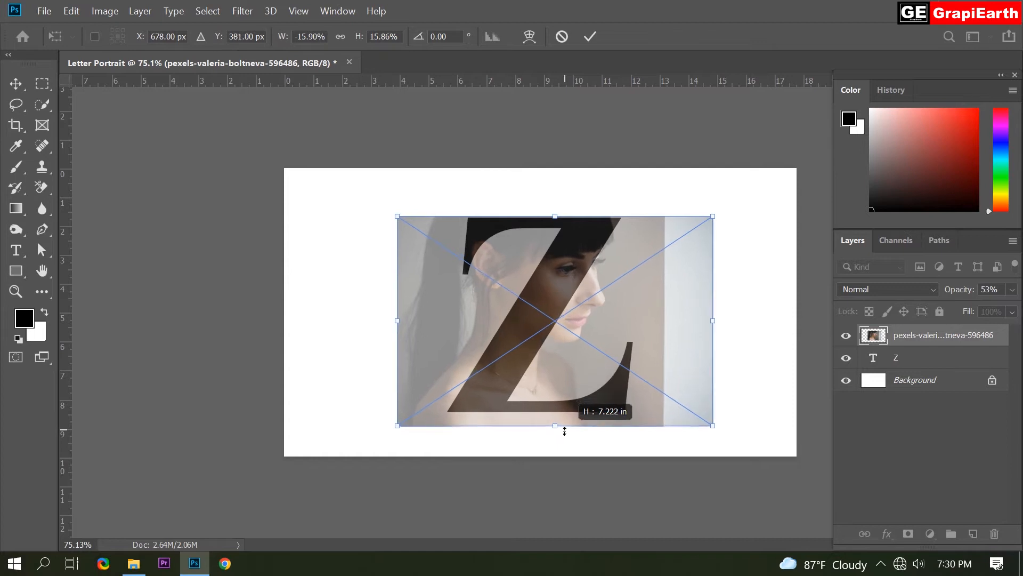
left_click_drag(562, 382, 558, 421)
key("Up")
key("Up")
key("Up")
key("Up")
key("Up")
key("Up")
key("Up")
key("Up")
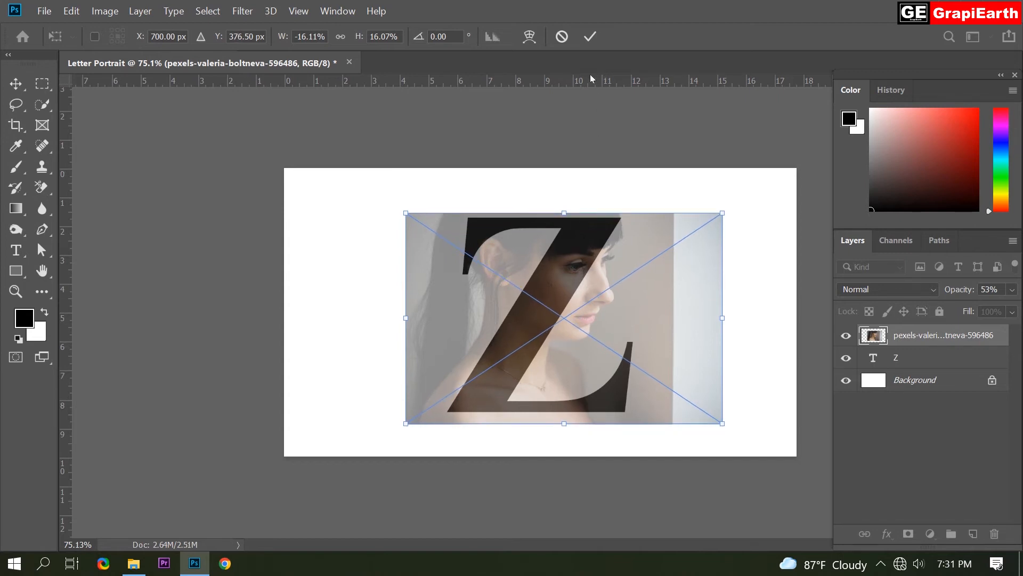
left_click(590, 36)
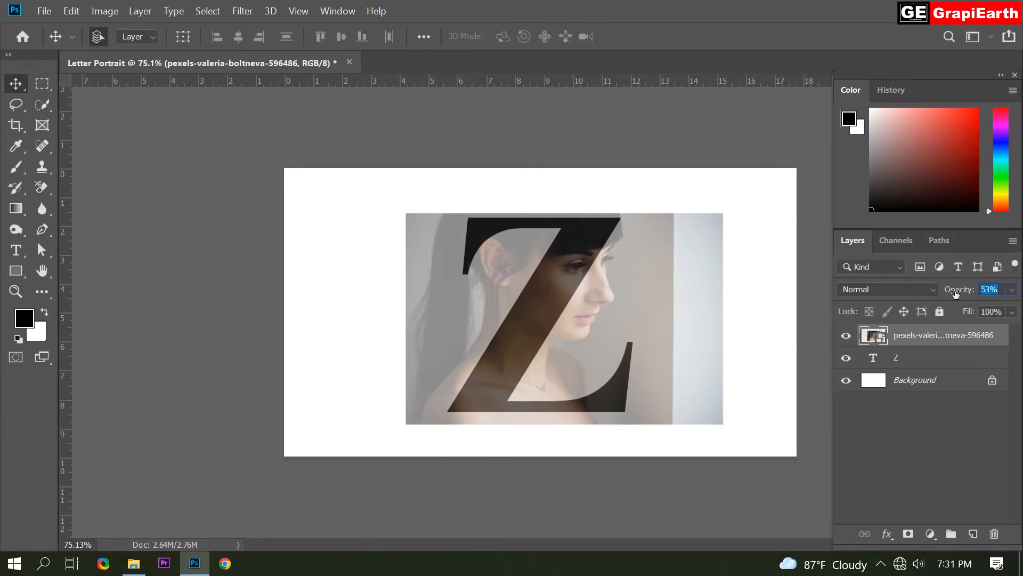
Set the photo layer's opacity to 100%
type("100")
key("Return")
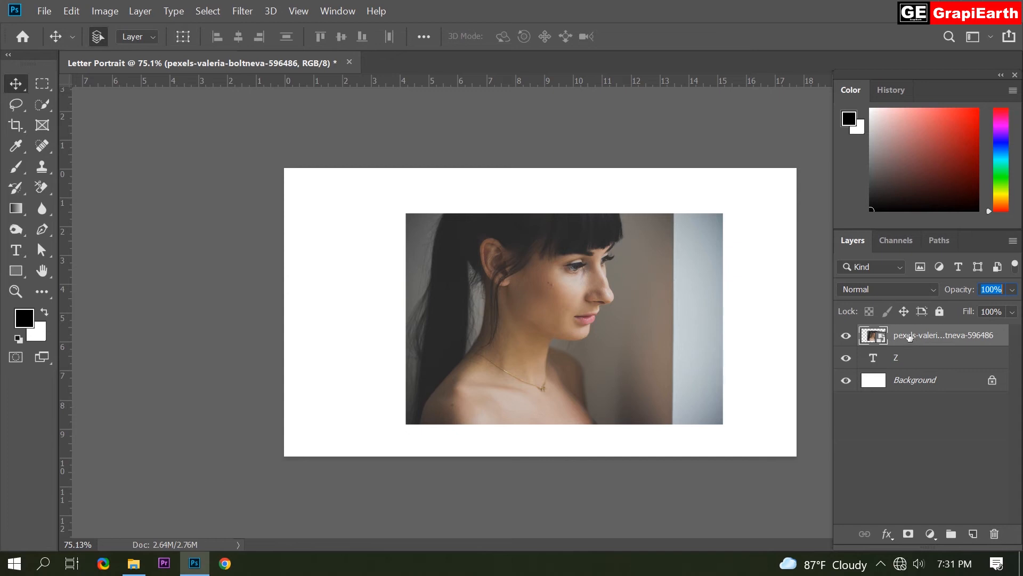
Duplicate the photo layer, naming the copy "ghfdgfg"
right_click(931, 337)
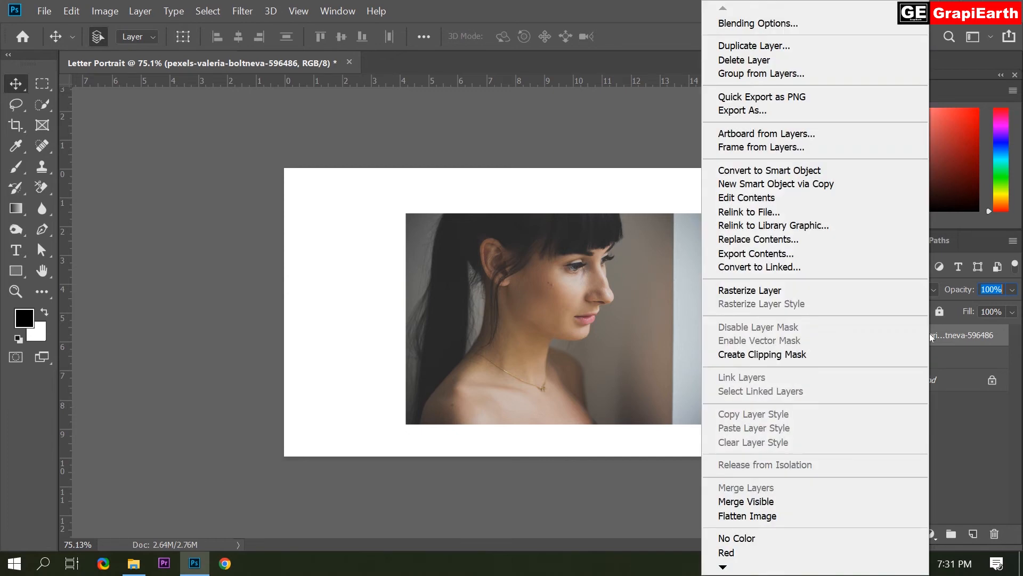
left_click(753, 47)
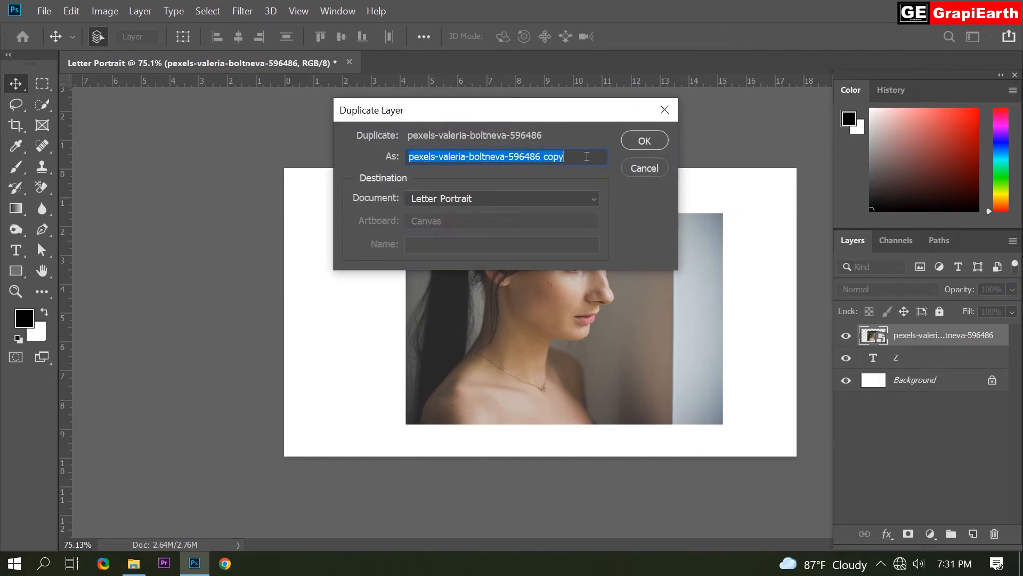
type("ghfdgfg")
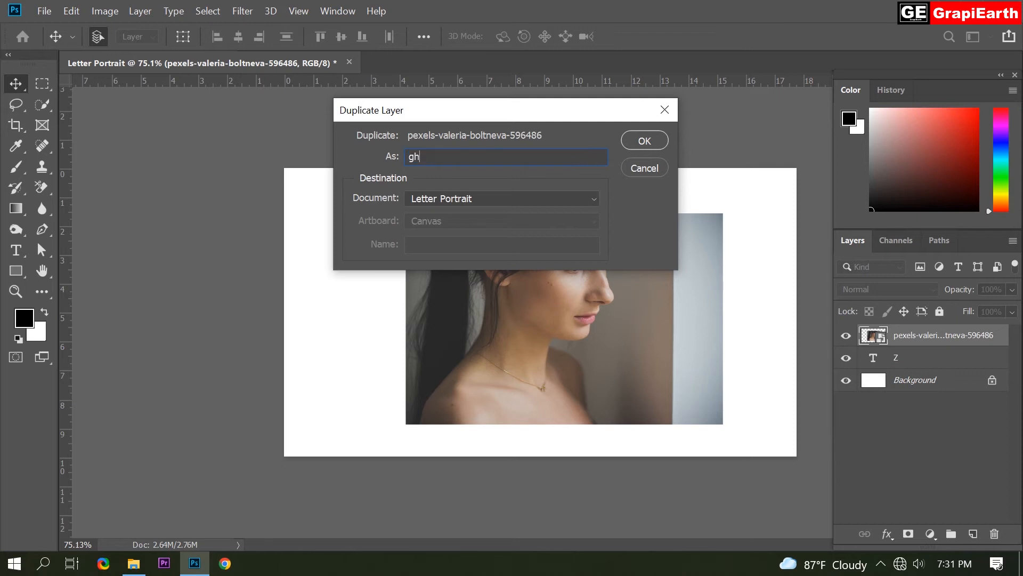
left_click(643, 139)
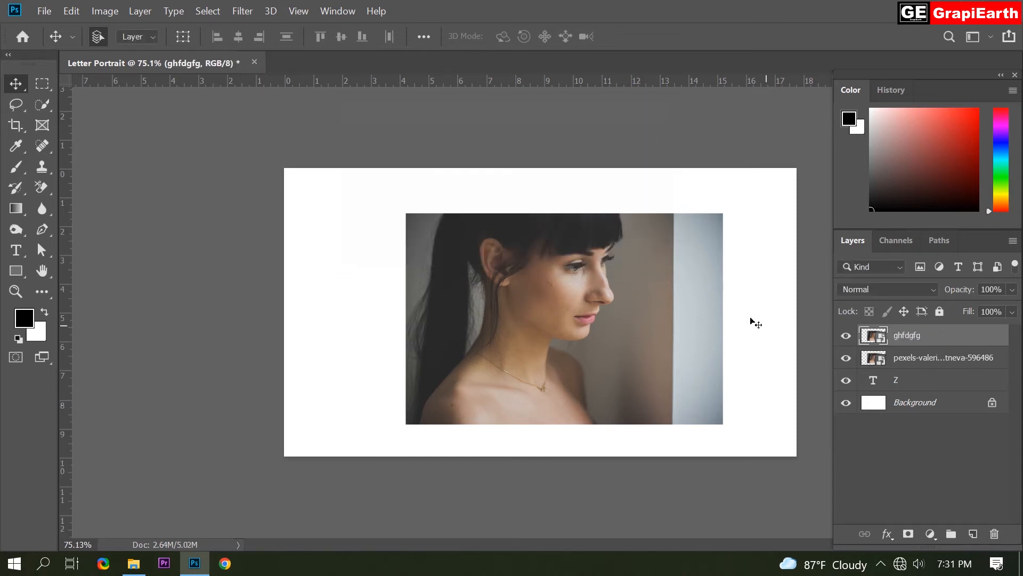
Hide the duplicate layer and clip the original photo layer to the Z text layer as a clipping mask
left_click(846, 336)
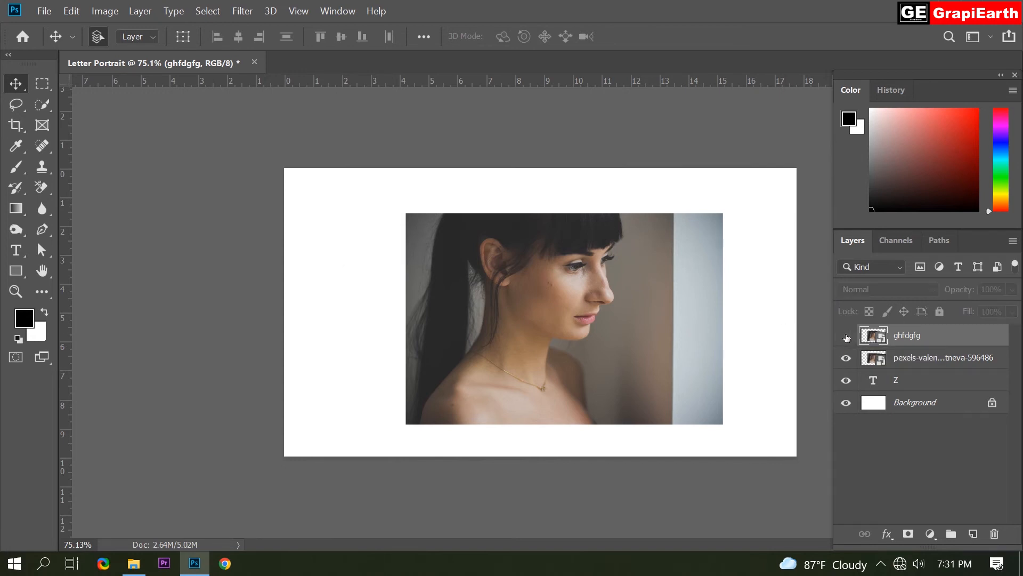
left_click(901, 361)
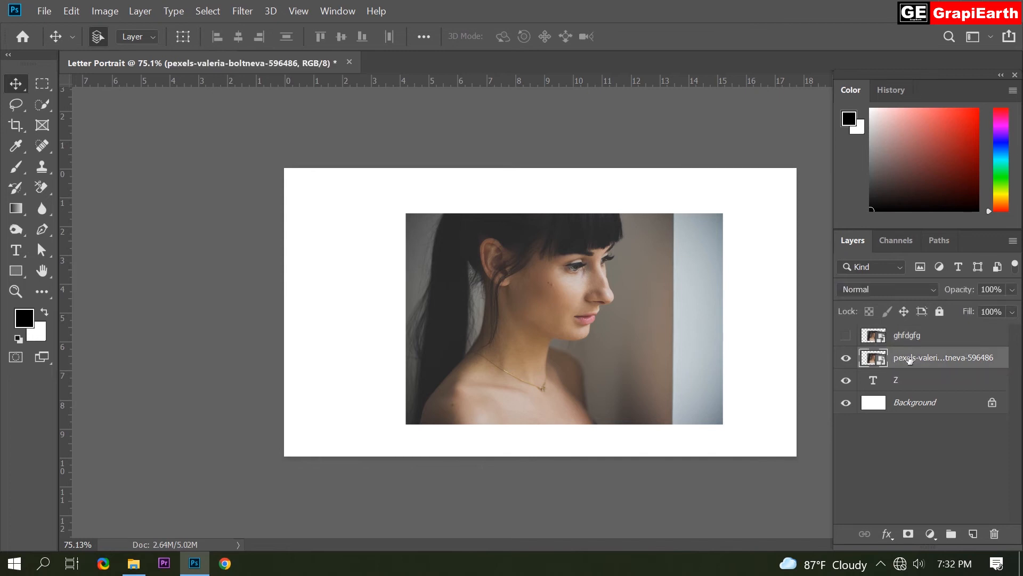
right_click(911, 361)
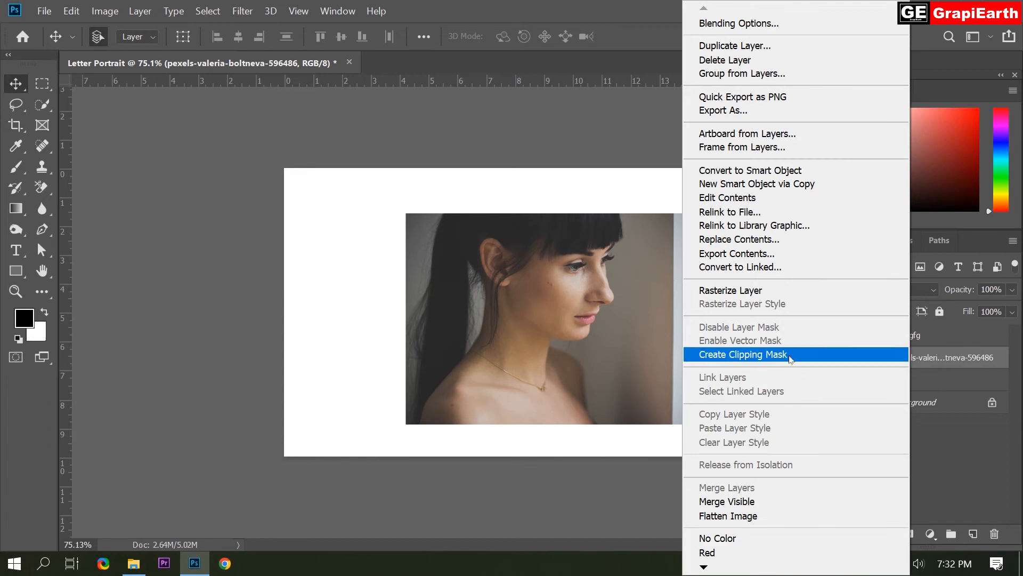
left_click(734, 355)
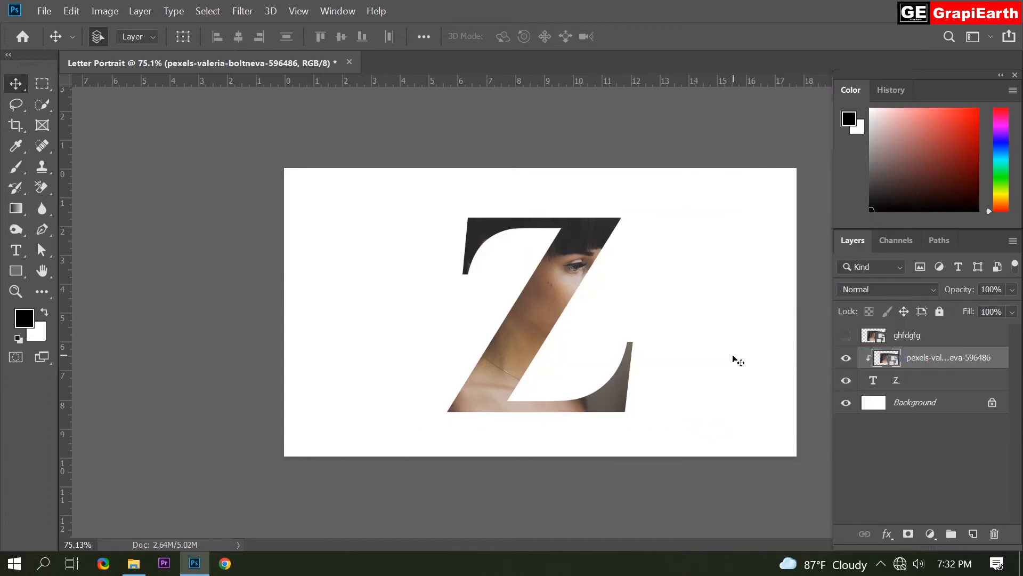
Show and select the duplicate layer, then select the woman's head and face with the Quick Selection tool
left_click(897, 339)
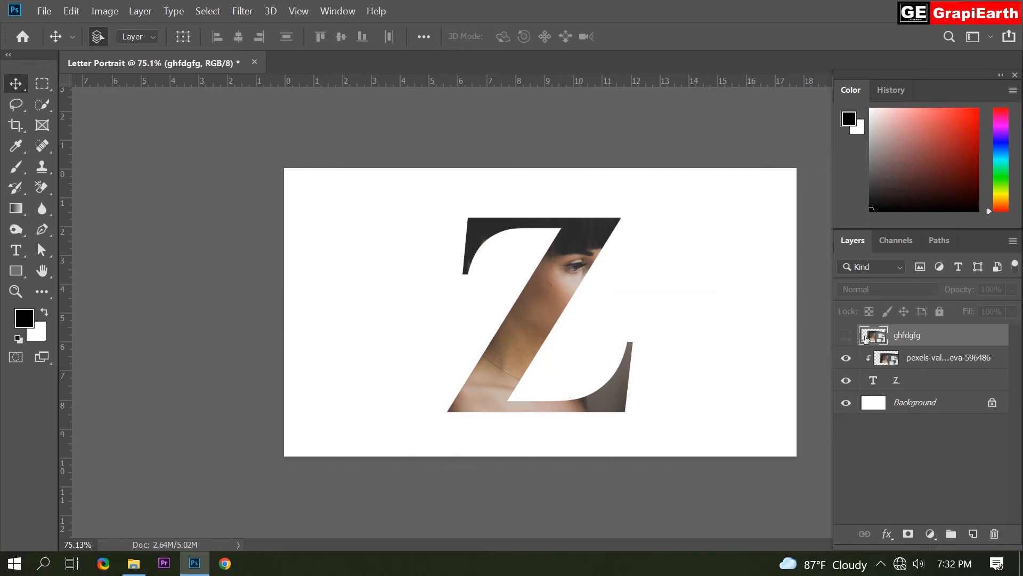
left_click(845, 335)
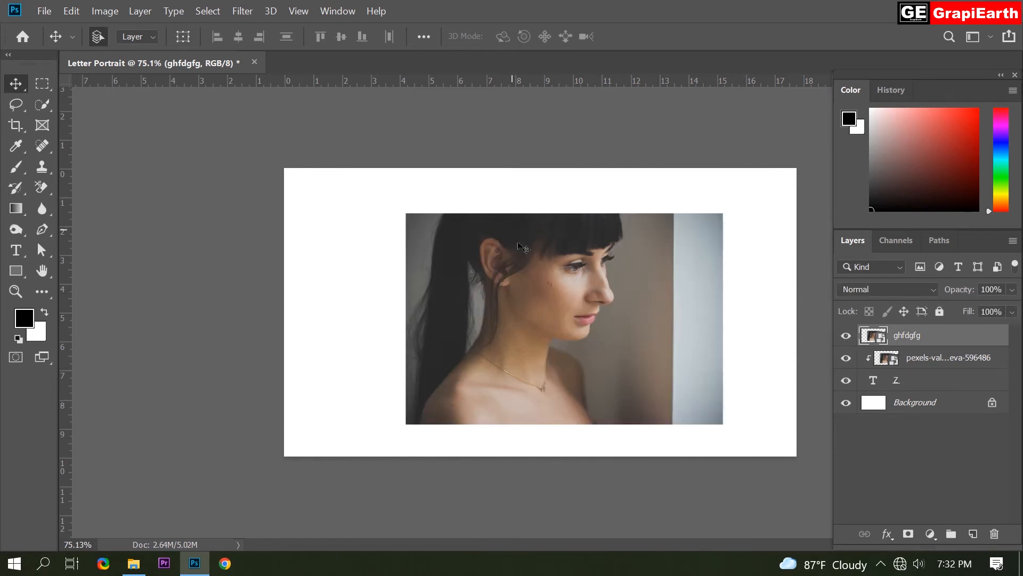
left_click(43, 105)
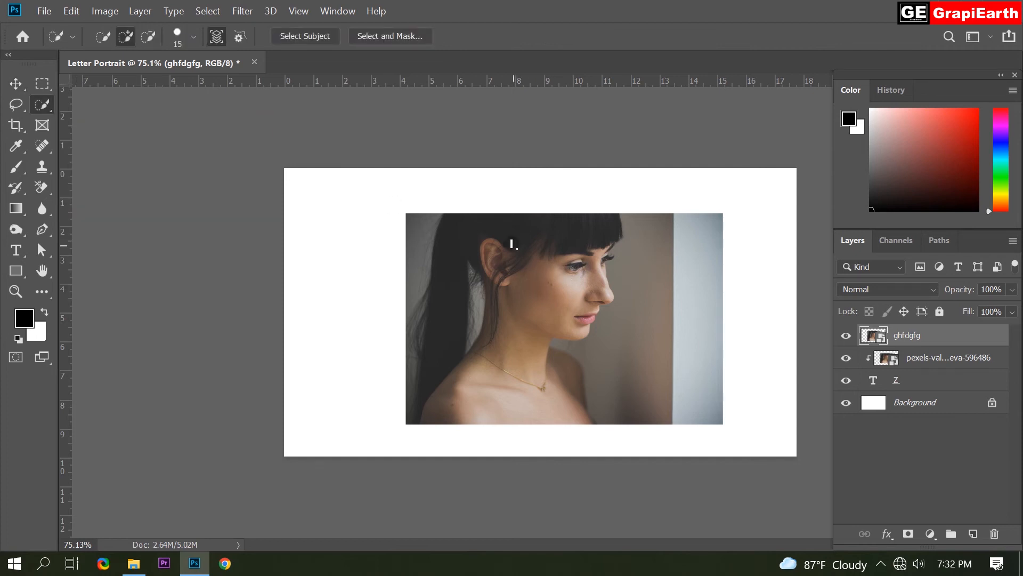
mouse_move(480, 224)
left_mouse_down()
mouse_move(554, 272)
mouse_move(576, 323)
mouse_move(533, 319)
mouse_move(475, 246)
left_mouse_up()
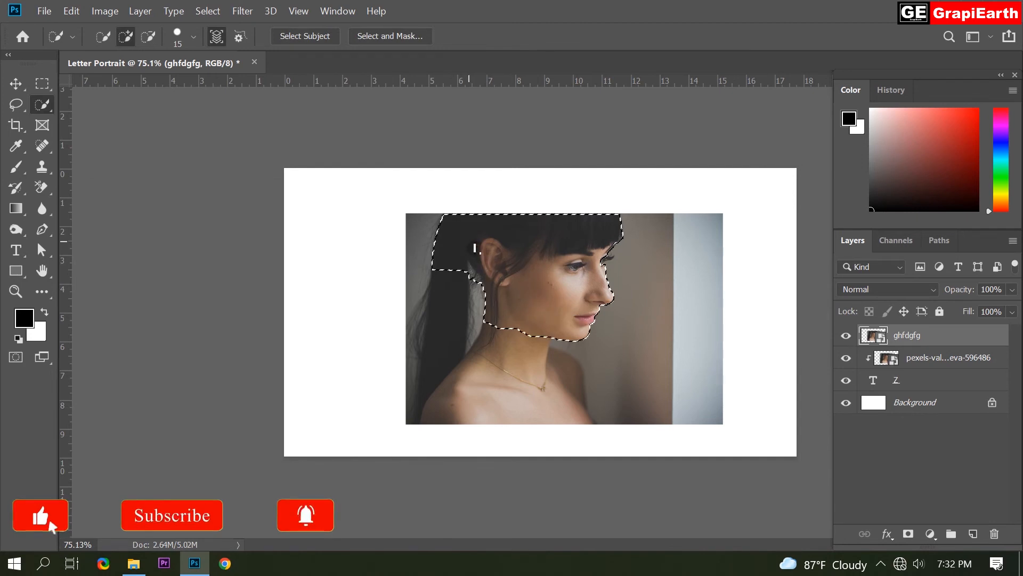
Refine the head selection around the eyelashes and the hair behind the ear, then add a layer mask from it
scroll(541, 313, "up", 2)
scroll(594, 219, "up", 3)
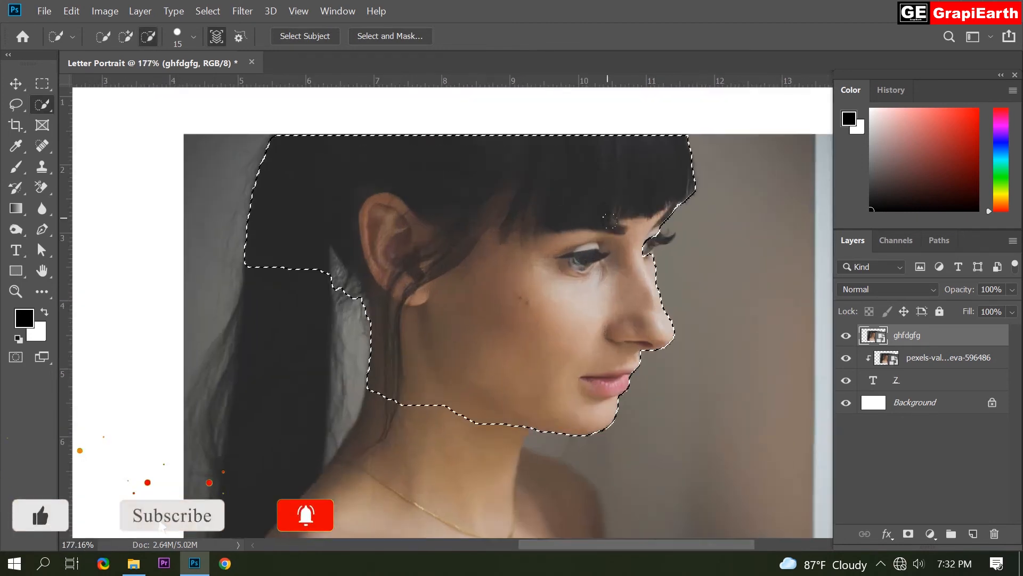
left_click(673, 250)
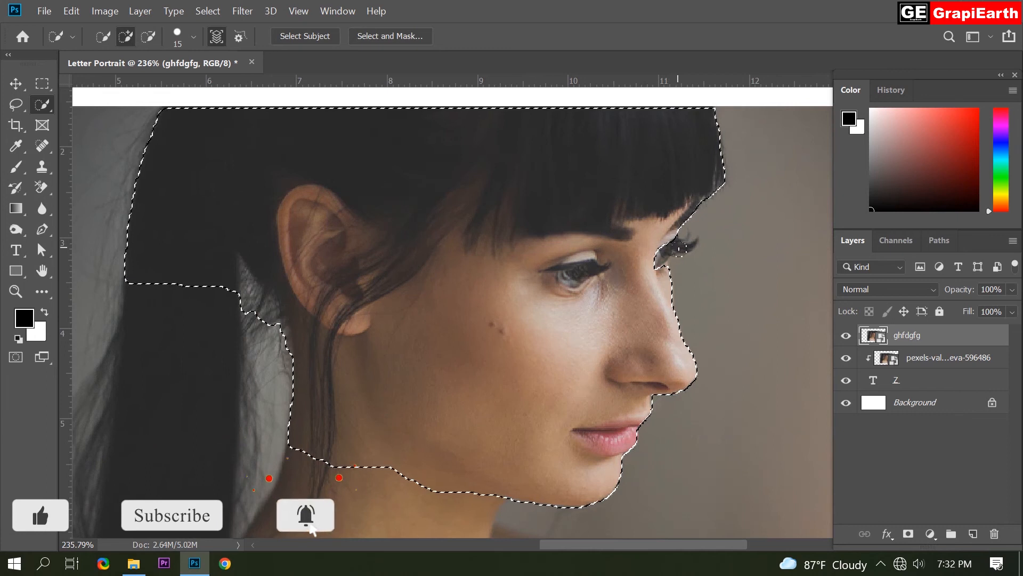
left_click(233, 297)
mouse_move(240, 304)
left_mouse_down()
mouse_move(244, 283)
mouse_move(254, 304)
left_mouse_up()
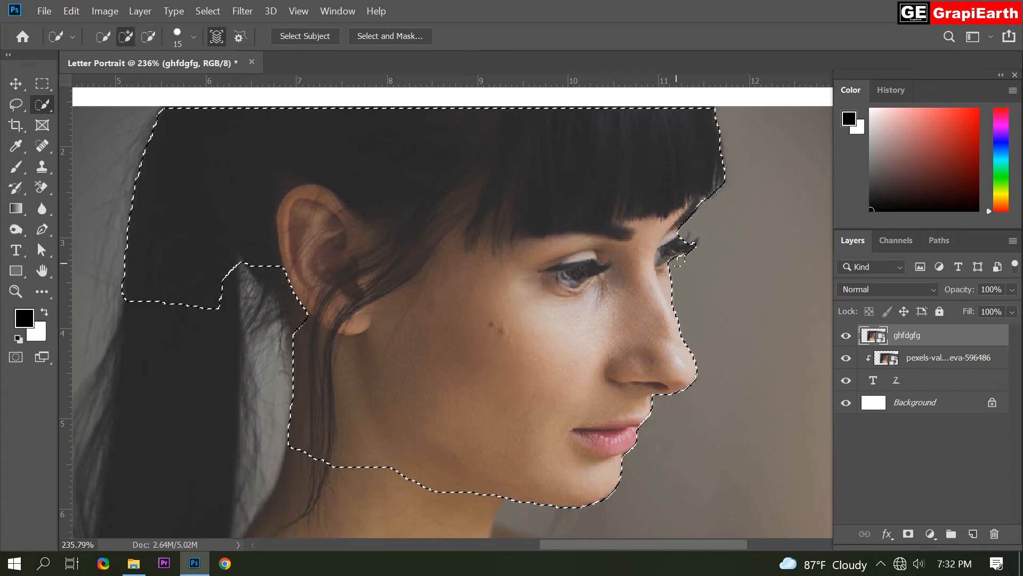
scroll(610, 412, "down", 3)
scroll(609, 412, "down", 3)
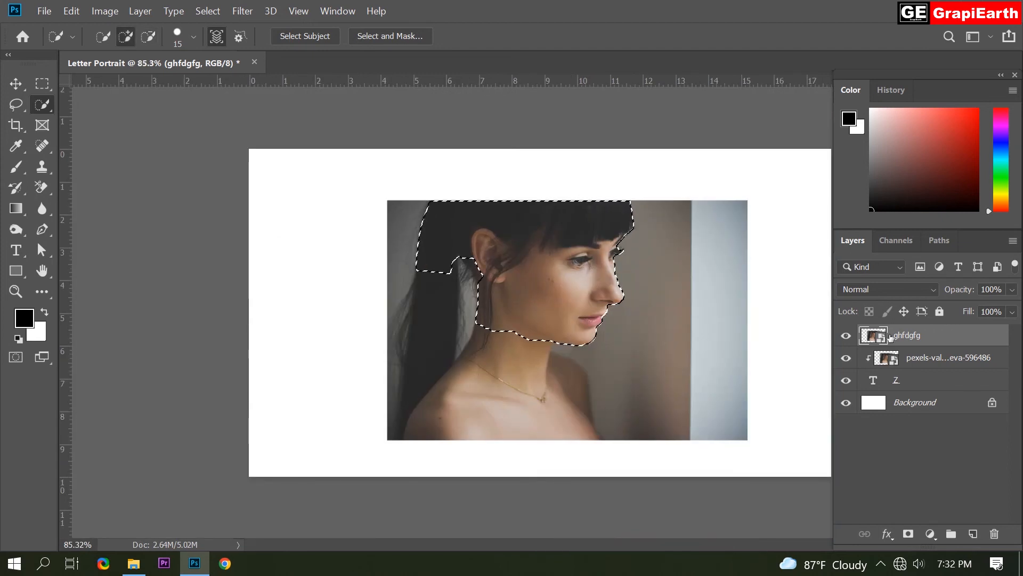
left_click(906, 533)
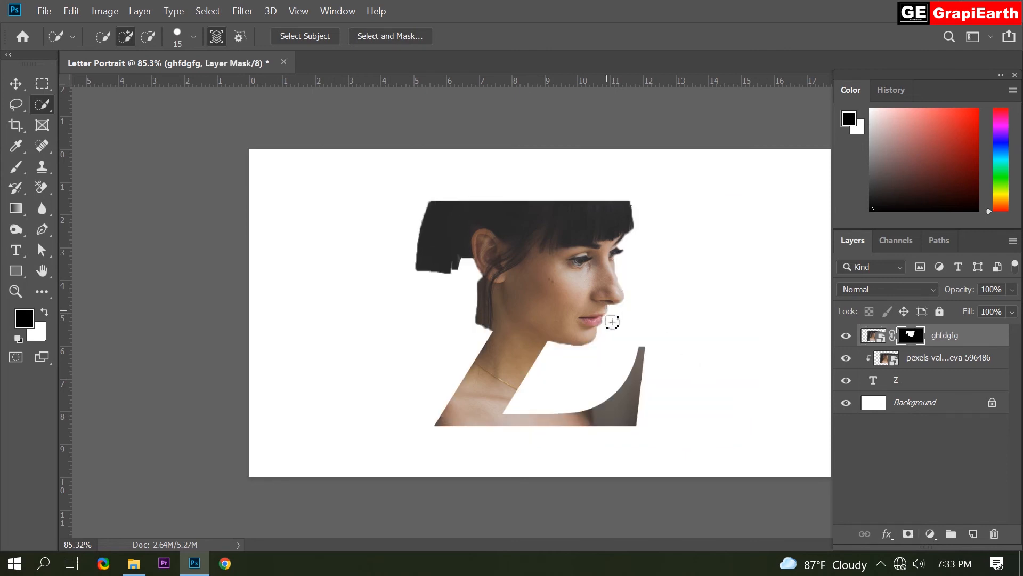
Choose the Brush tool and set it to about 114 px with 100% hardness
left_click(16, 167)
left_click(117, 37)
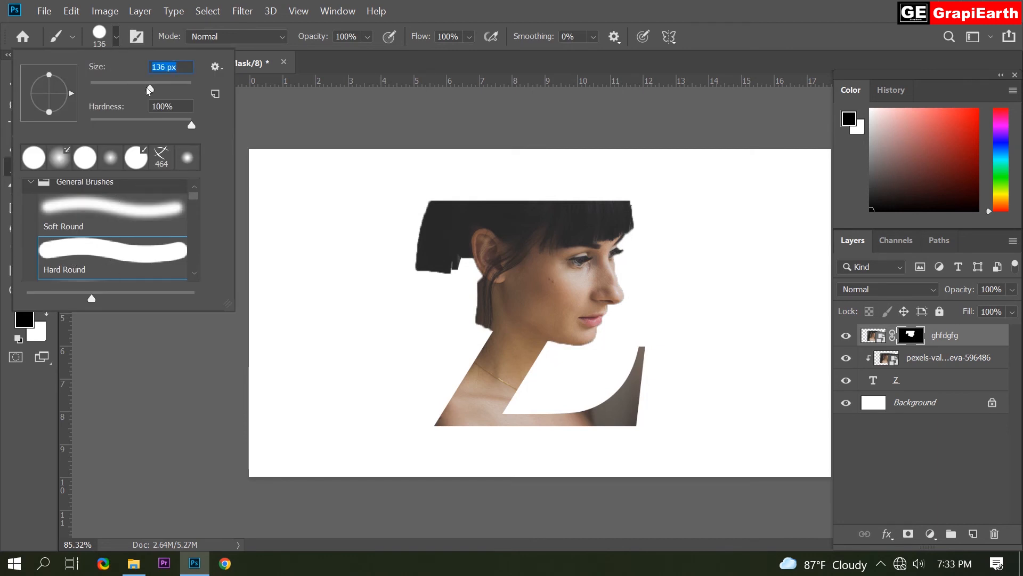
left_click_drag(146, 87, 131, 91)
left_click(191, 124)
left_click(117, 42)
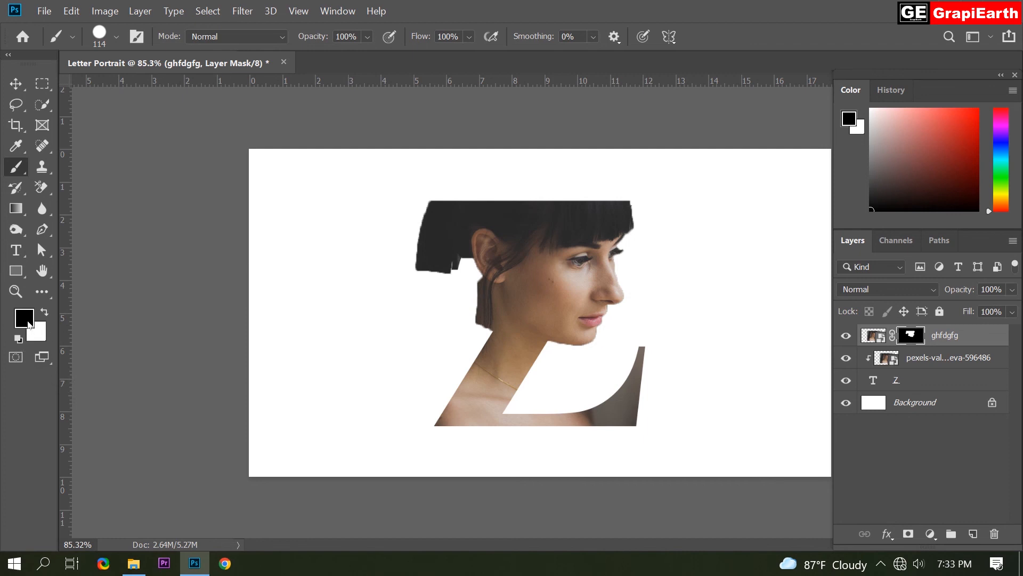
Paint black on the duplicate's layer mask to hide the hair sticking out beyond the Z's upper left
mouse_move(354, 302)
left_mouse_down()
mouse_move(428, 204)
mouse_move(424, 237)
mouse_move(436, 238)
mouse_move(470, 163)
mouse_move(470, 260)
mouse_move(508, 185)
mouse_move(458, 322)
mouse_move(543, 174)
left_mouse_up()
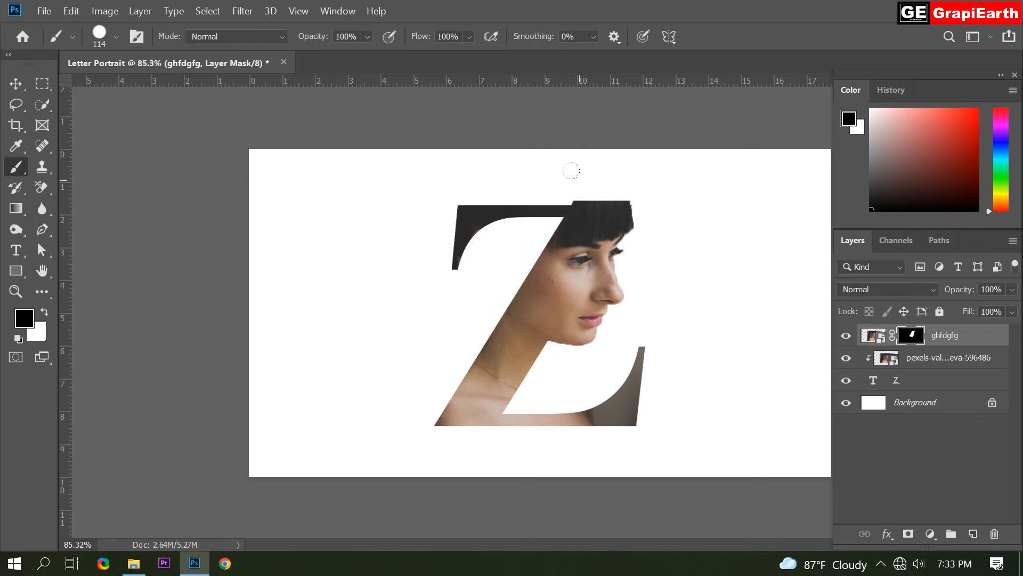
scroll(571, 170, "up", 5)
left_click_drag(540, 110, 686, 100)
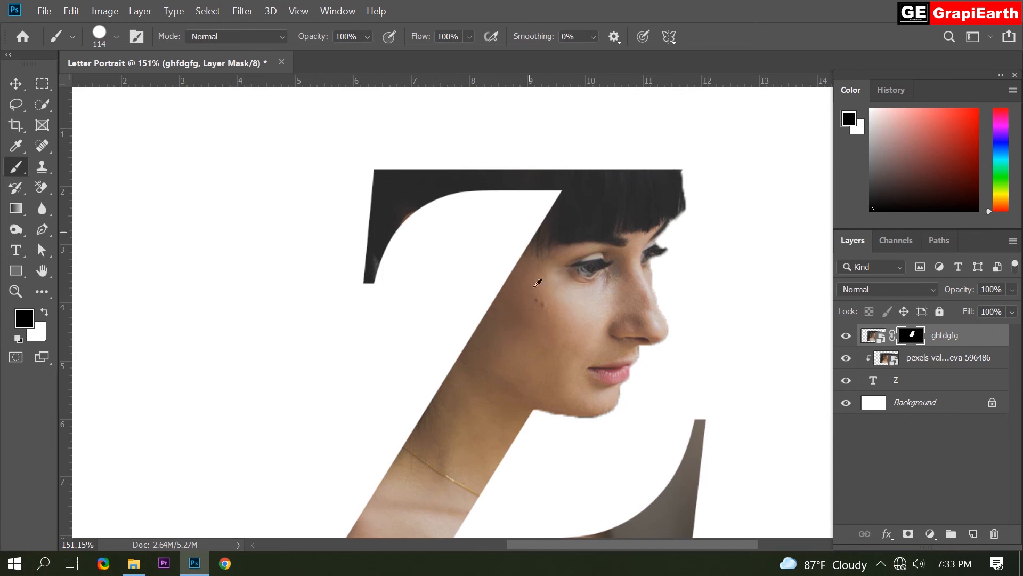
scroll(537, 283, "down", 4)
scroll(667, 361, "up", 2)
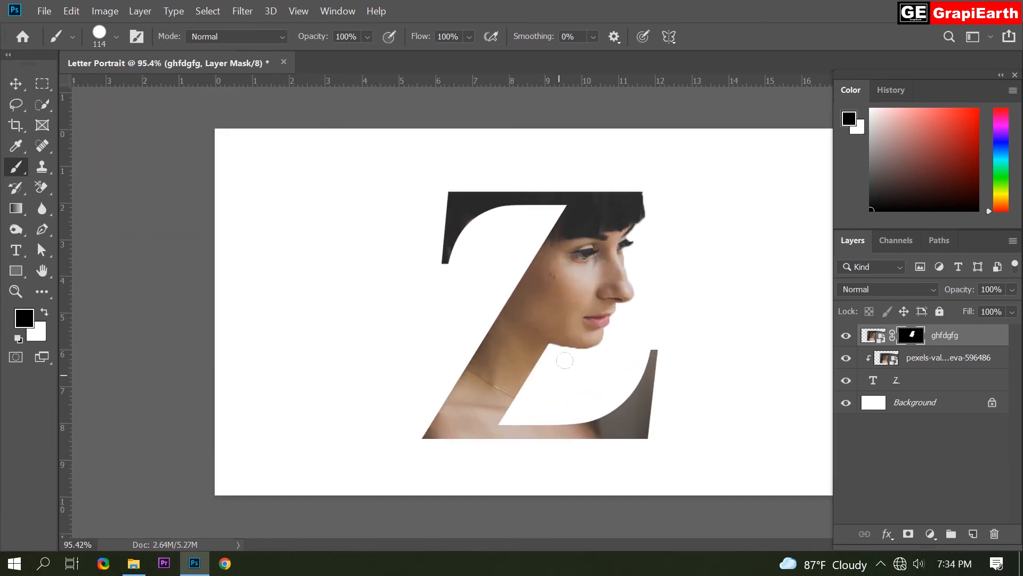
scroll(691, 270, "up", 3)
scroll(692, 269, "down", 3)
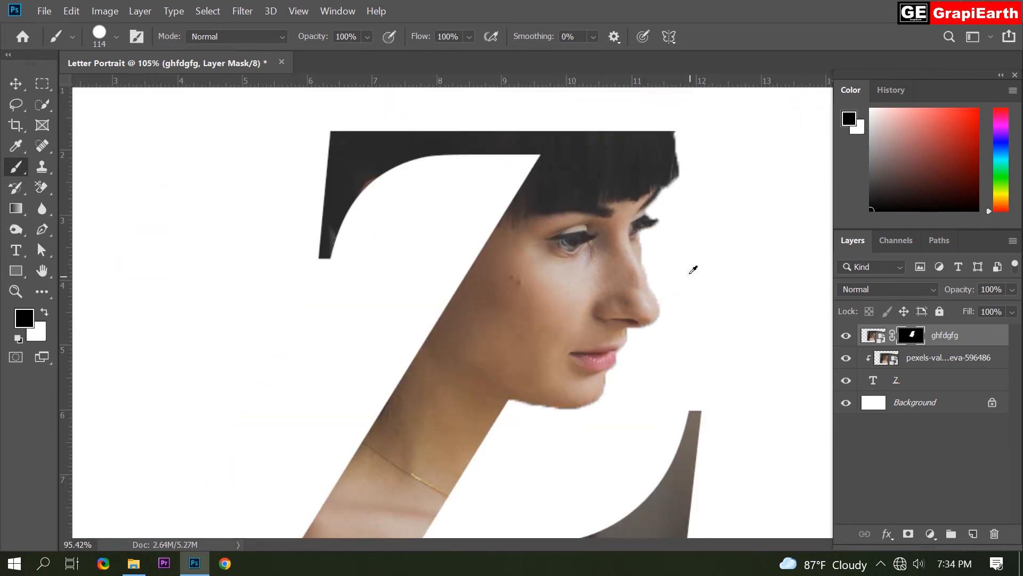